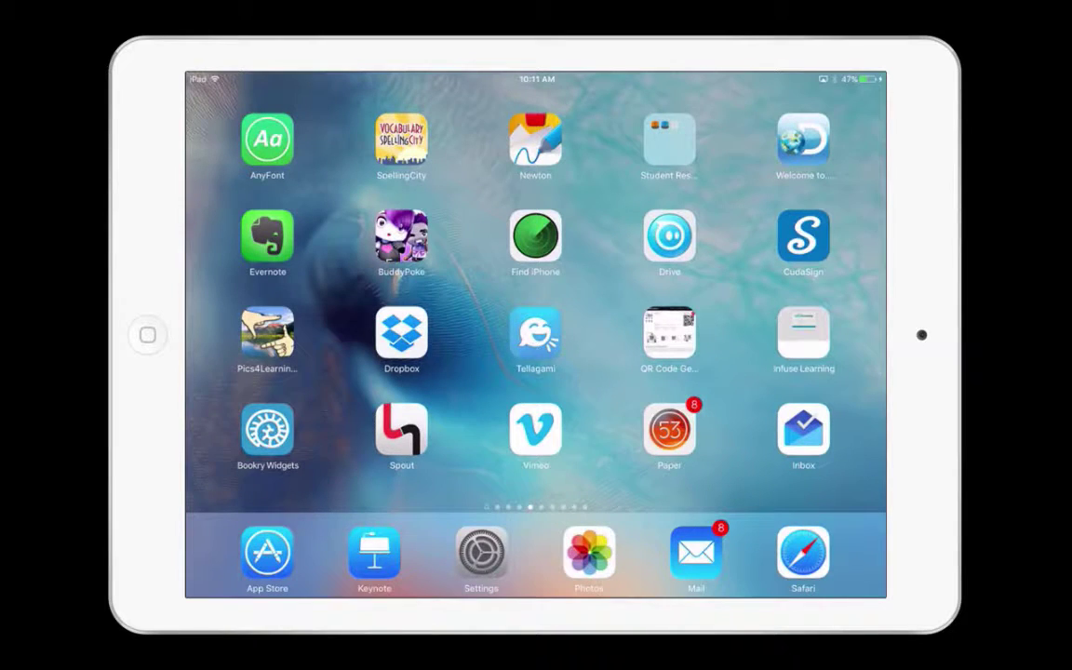
Open the Camera Roll in Photos and mark six photos for selection
left_click(588, 553)
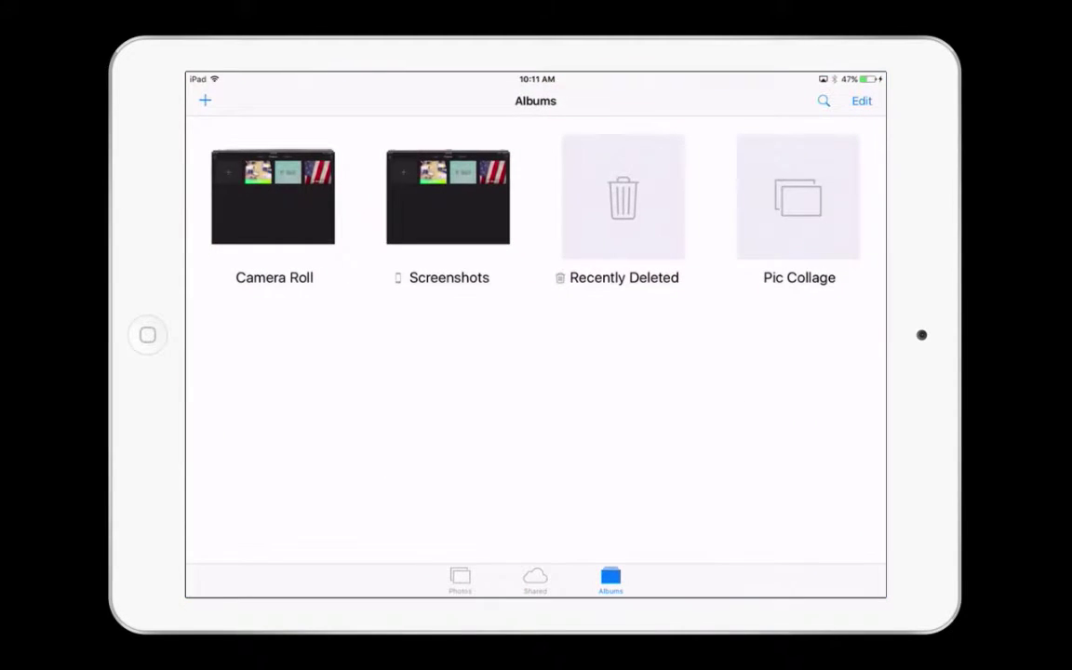
left_click(272, 197)
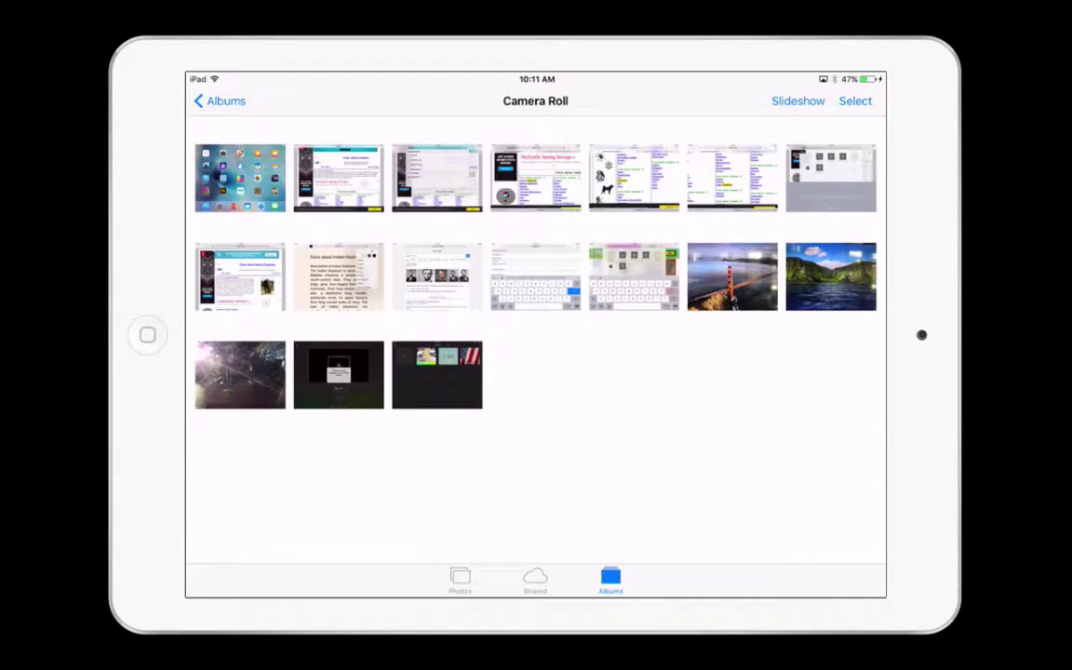
left_click(855, 101)
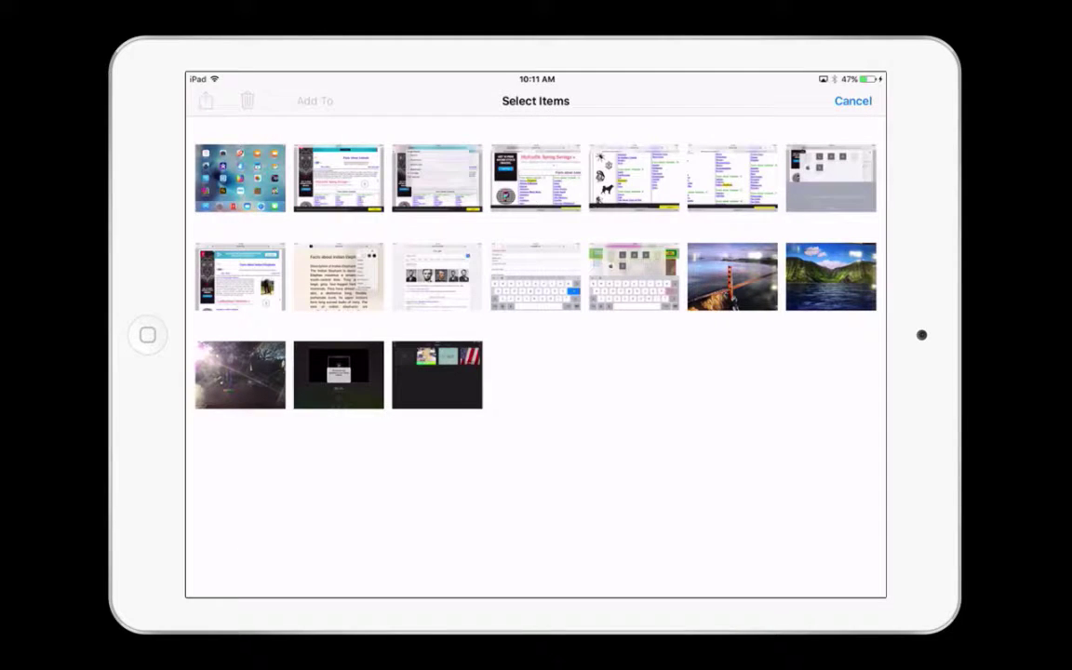
left_click(240, 178)
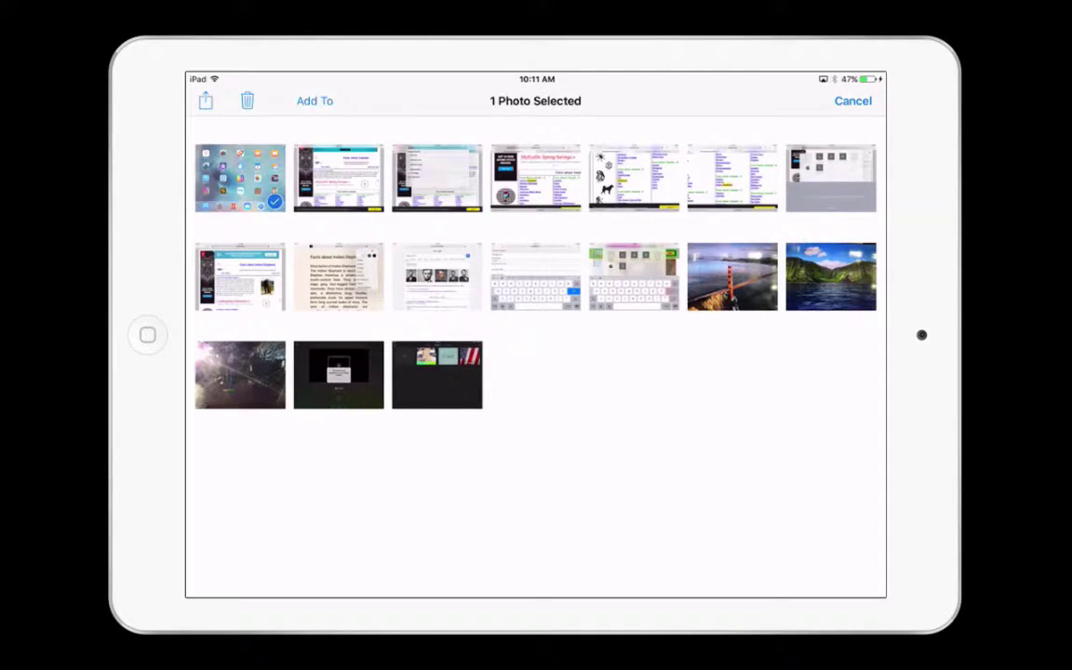
scroll(536, 279, "down", 1)
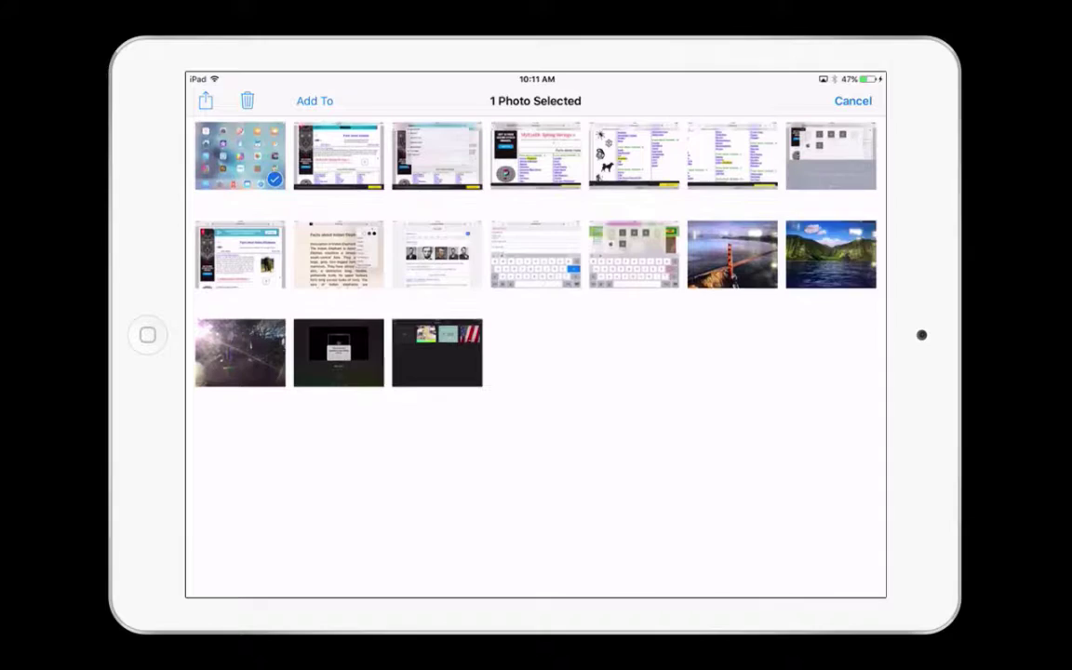
left_click(437, 375)
left_click(437, 276)
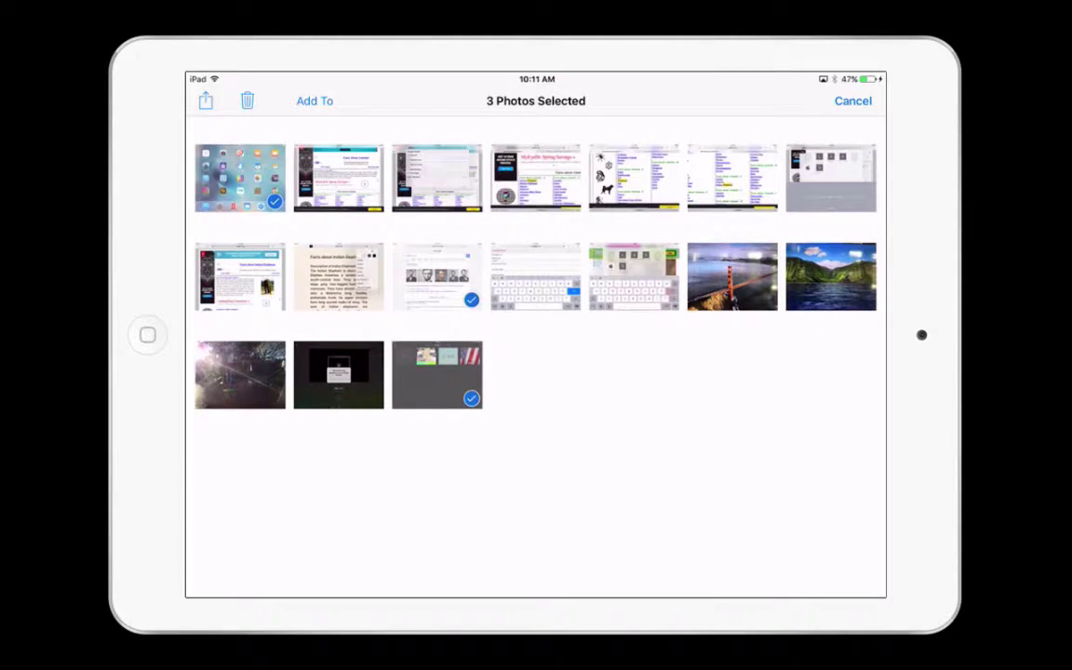
left_click(633, 276)
left_click(732, 277)
left_click(732, 177)
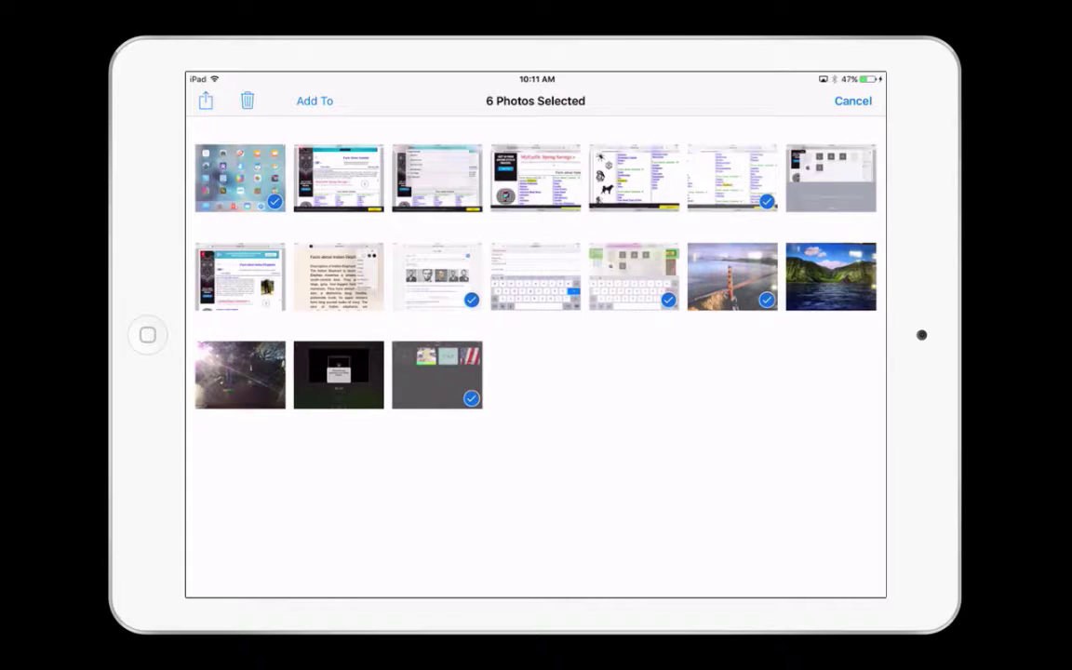
Unmark the portraits and keyboard screenshots, then delete the remaining four photos
left_click(437, 276)
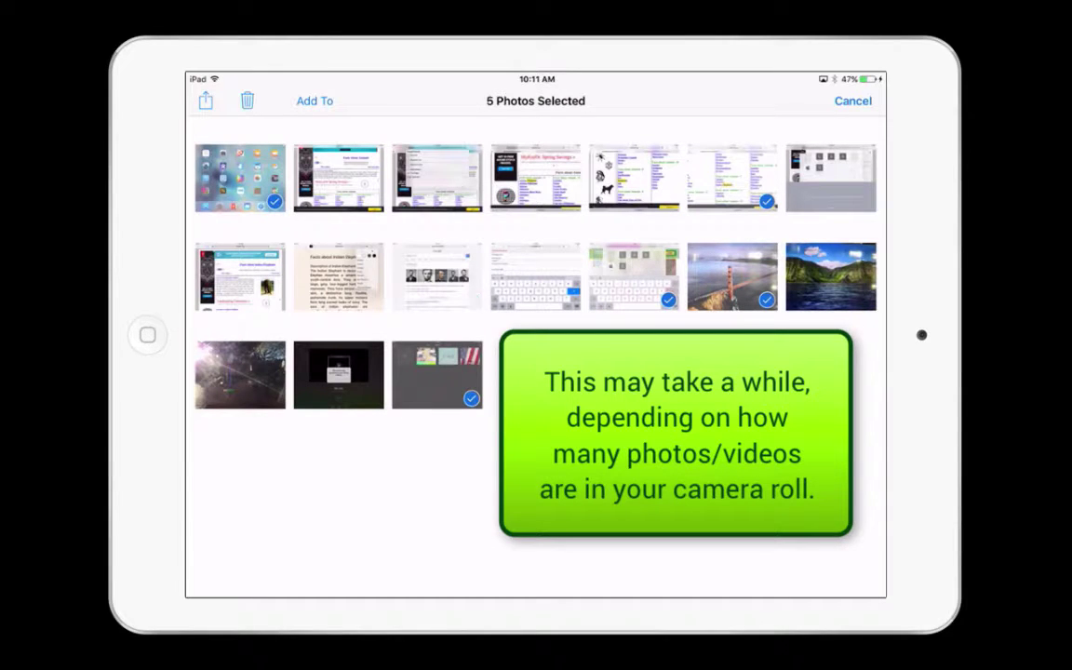
left_click(633, 276)
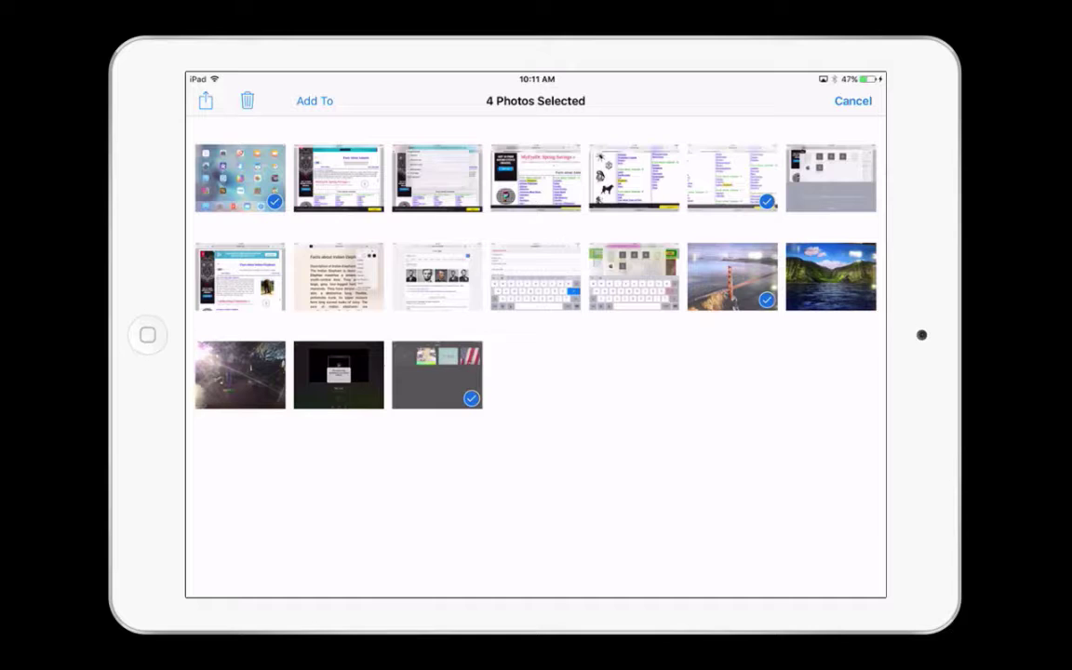
left_click(247, 100)
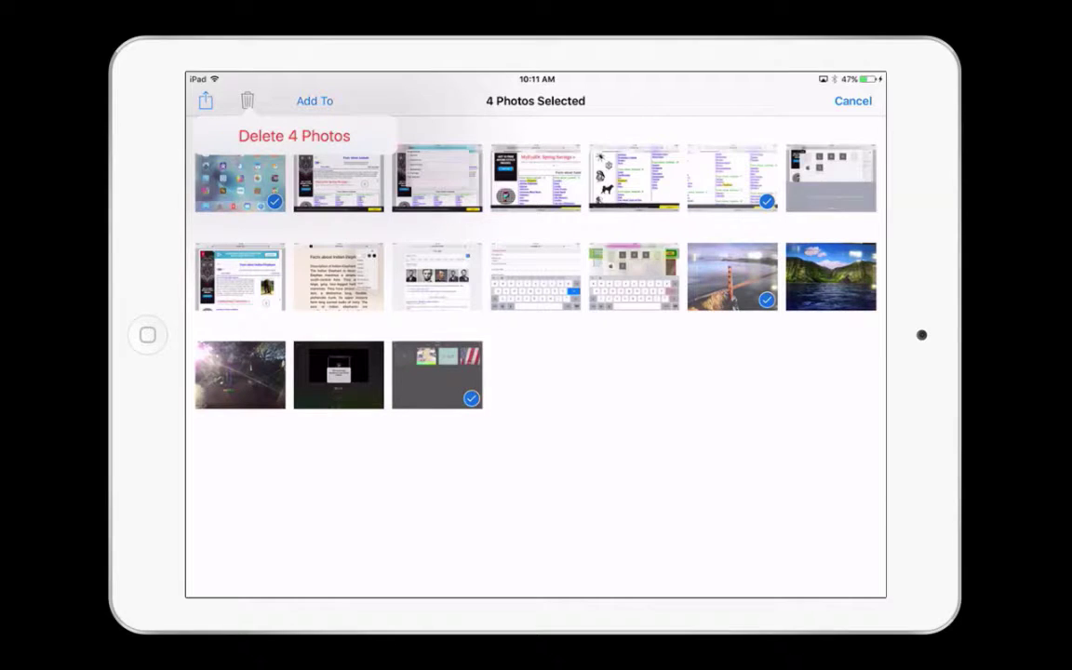
left_click(294, 136)
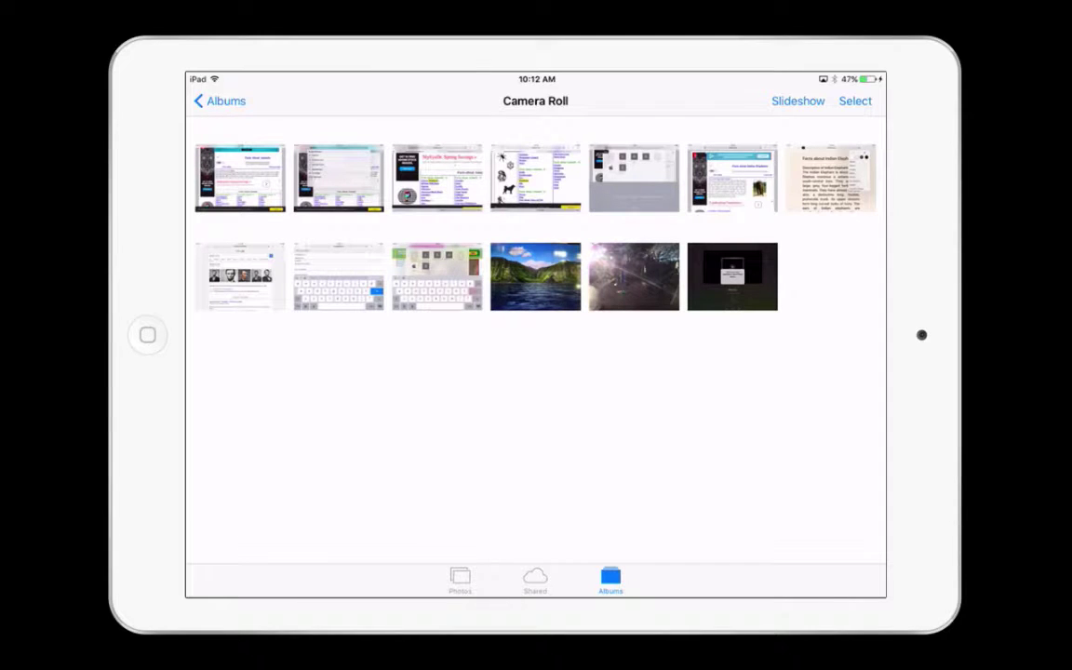
In the Recently Deleted album, mark six items including the planet-and-person and KIDS items
left_click(220, 100)
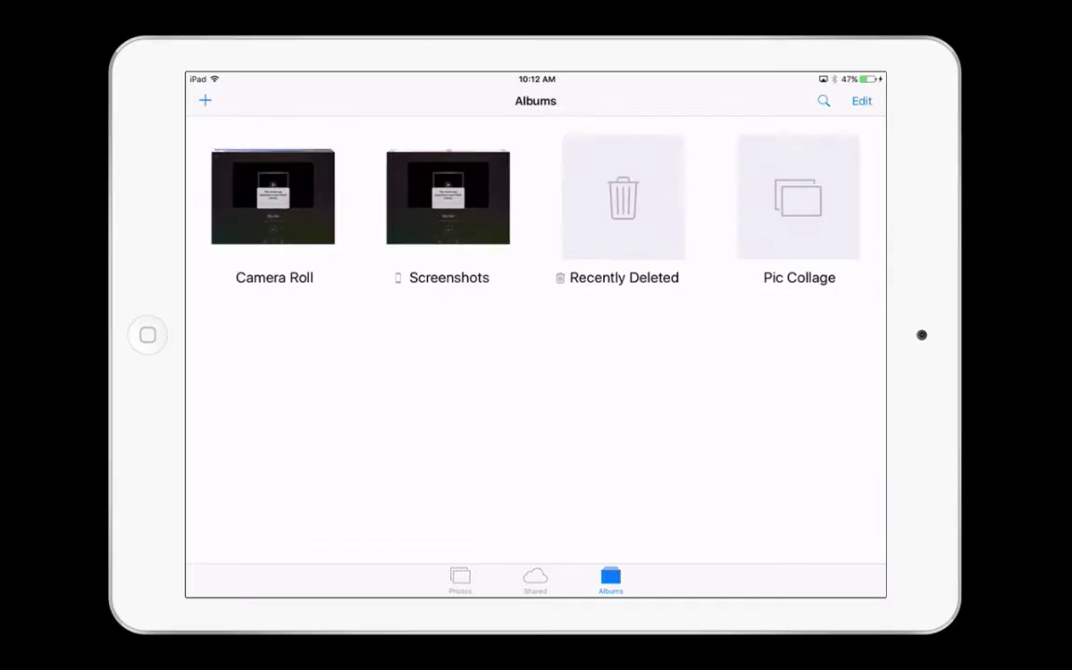
left_click(623, 205)
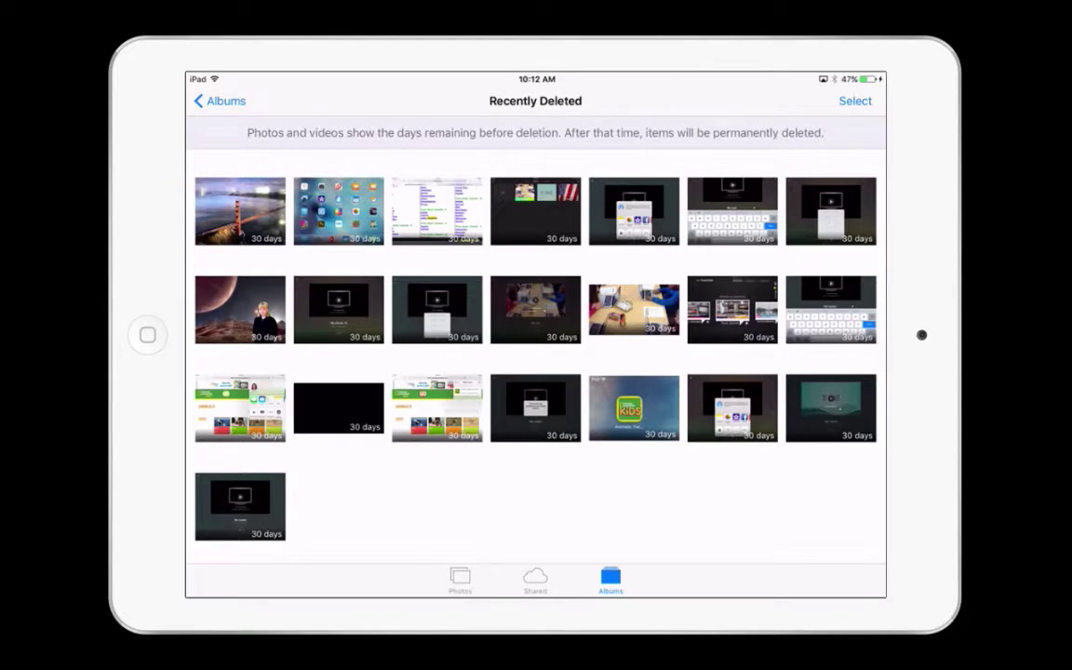
left_click(855, 100)
left_click(240, 309)
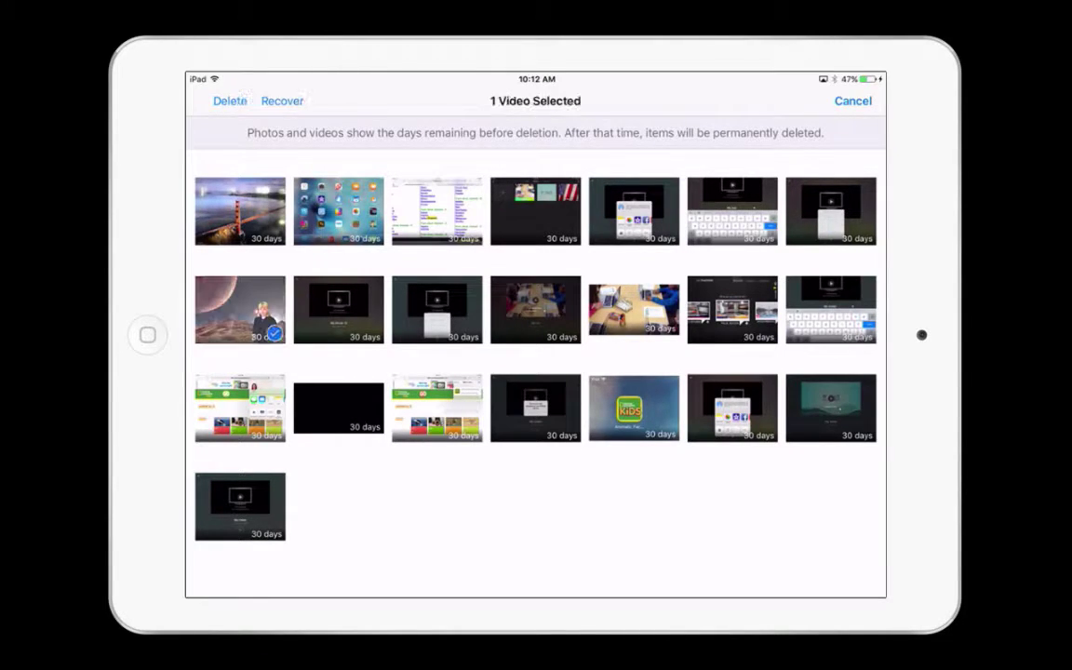
left_click(337, 309)
left_click(436, 309)
left_click(437, 407)
left_click(337, 408)
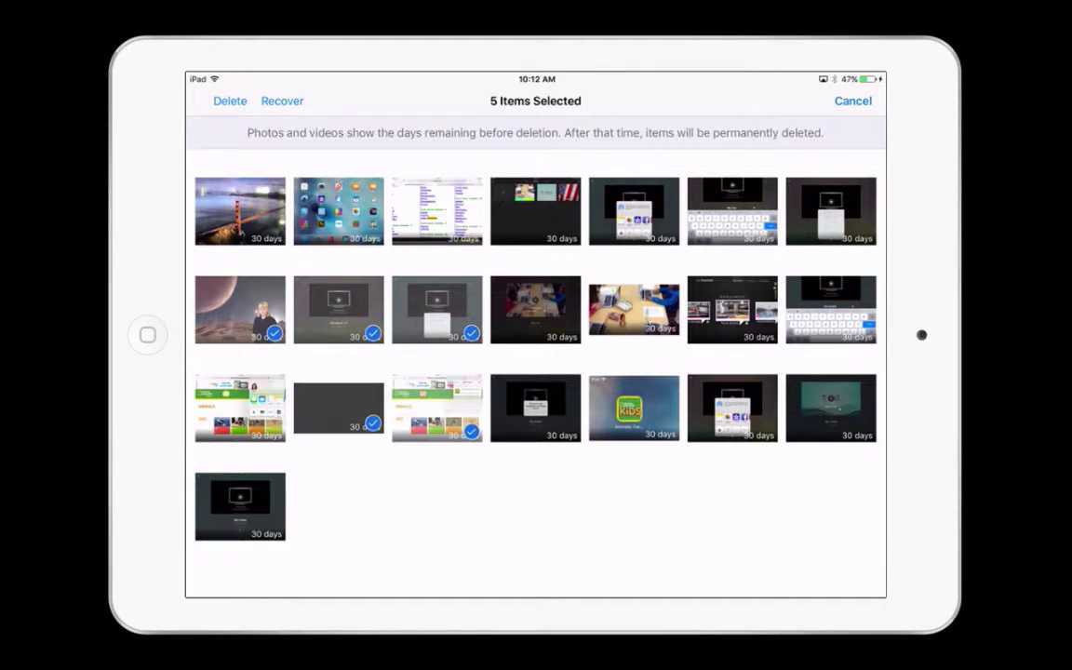
left_click(633, 407)
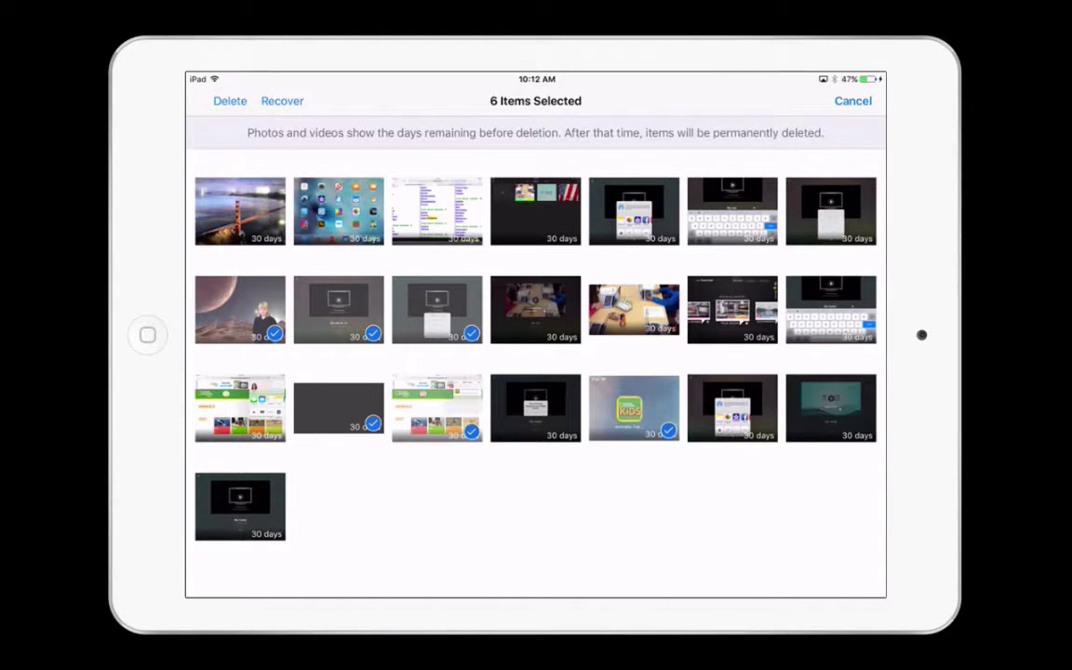
Recover the six marked items and go back to the Albums list
left_click(282, 101)
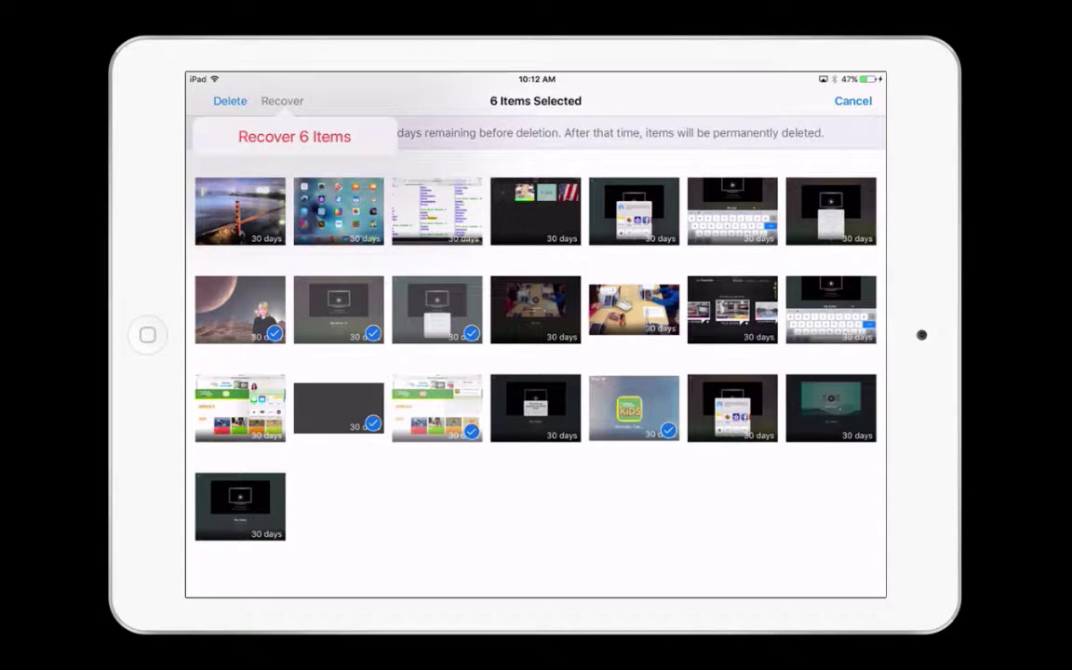
left_click(294, 135)
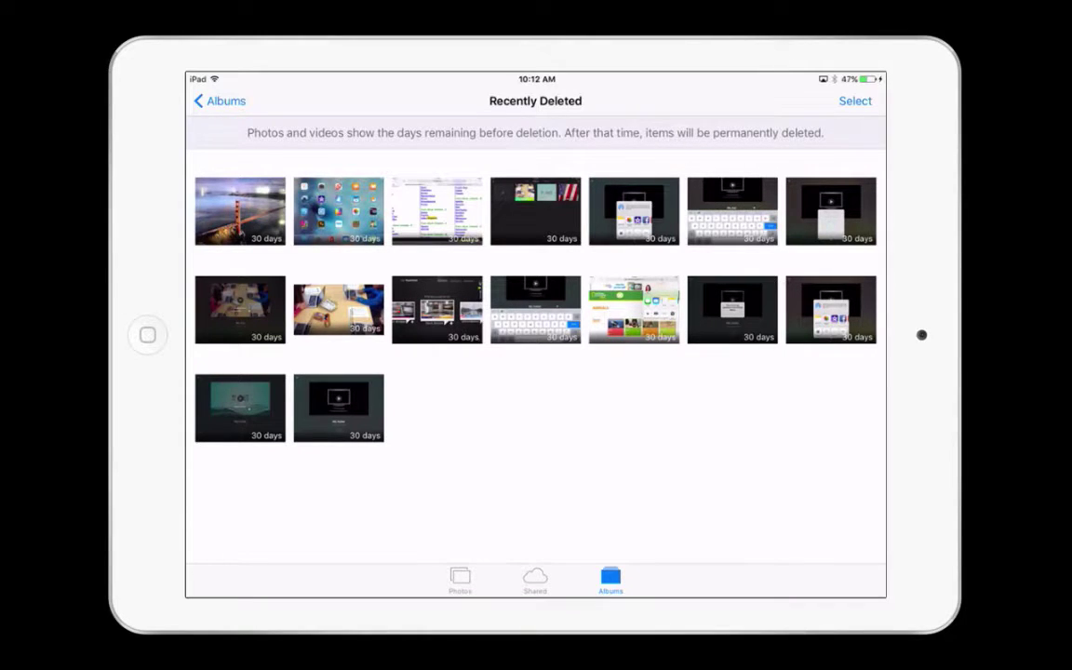
left_click(220, 100)
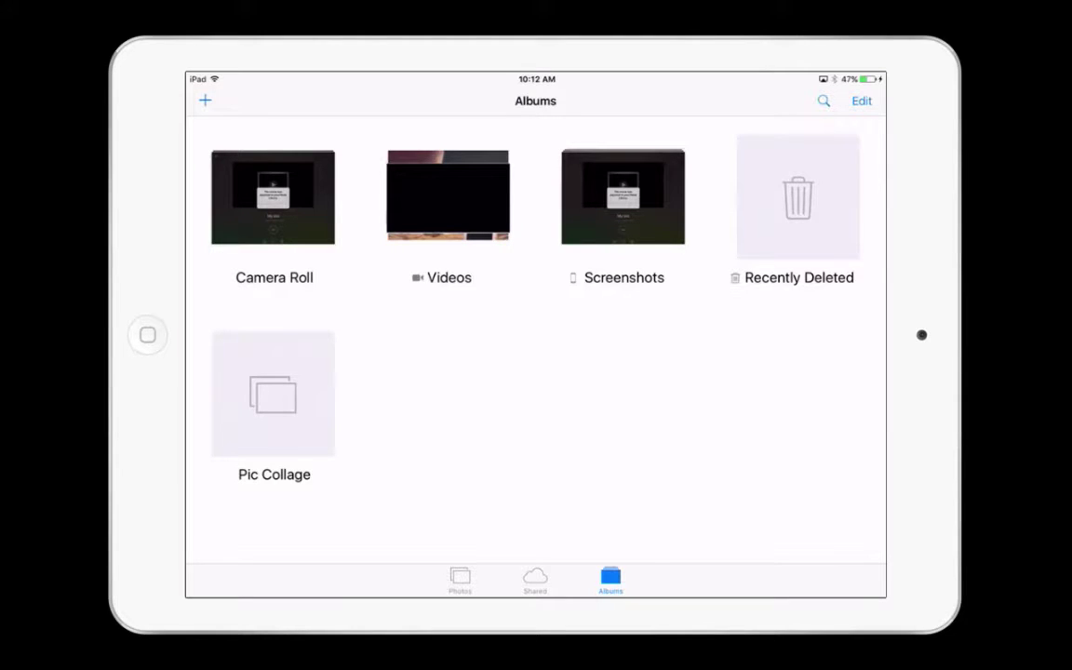
Go to the home screen and download Google Photos from the App Store search results
left_click(147, 335)
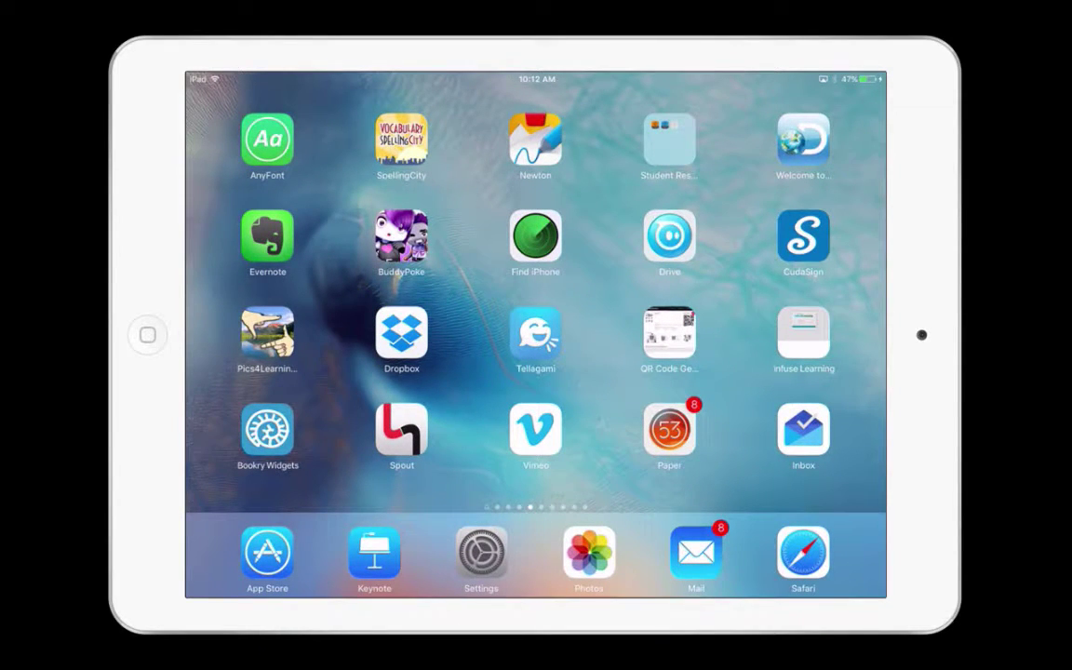
left_click(267, 551)
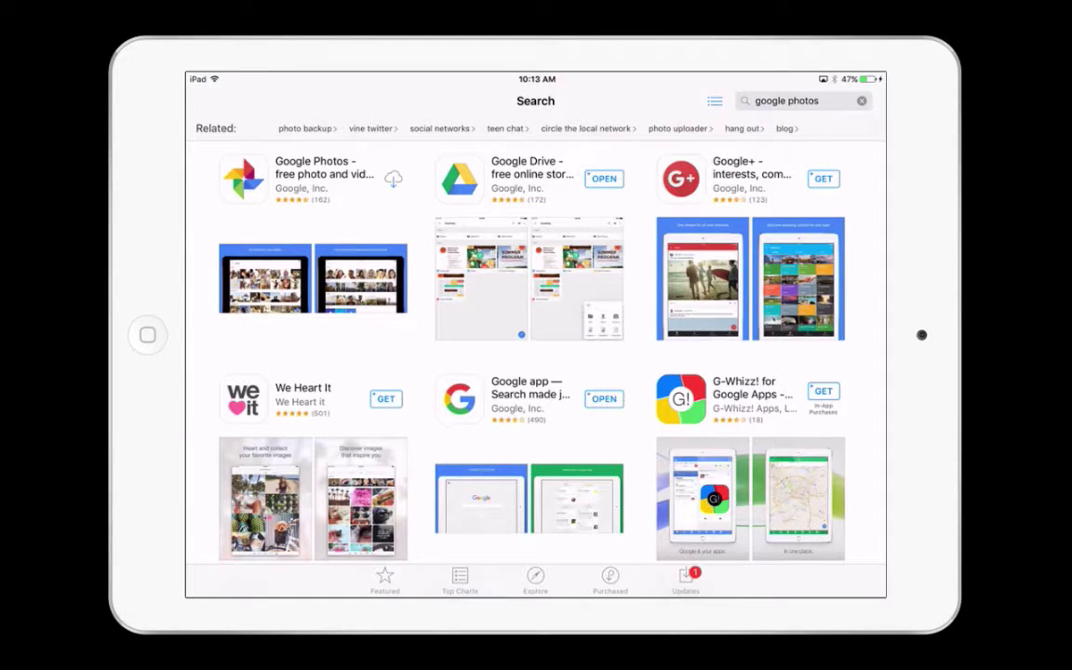
left_click(393, 179)
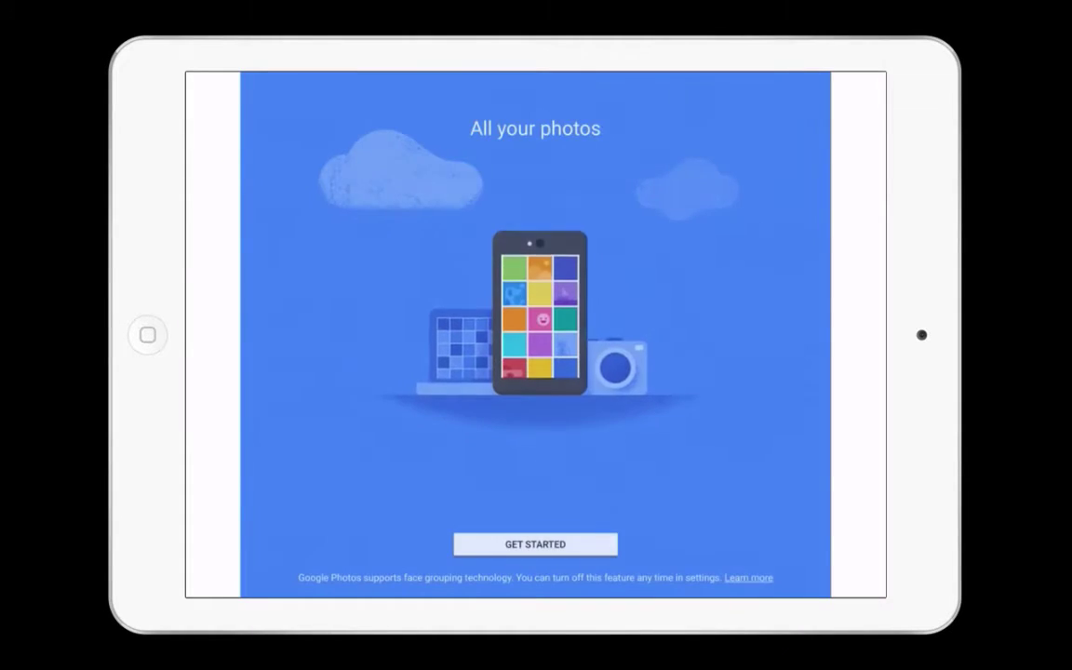
Complete Google Photos setup with Back up & sync on, High quality size, and notifications allowed
left_click(532, 544)
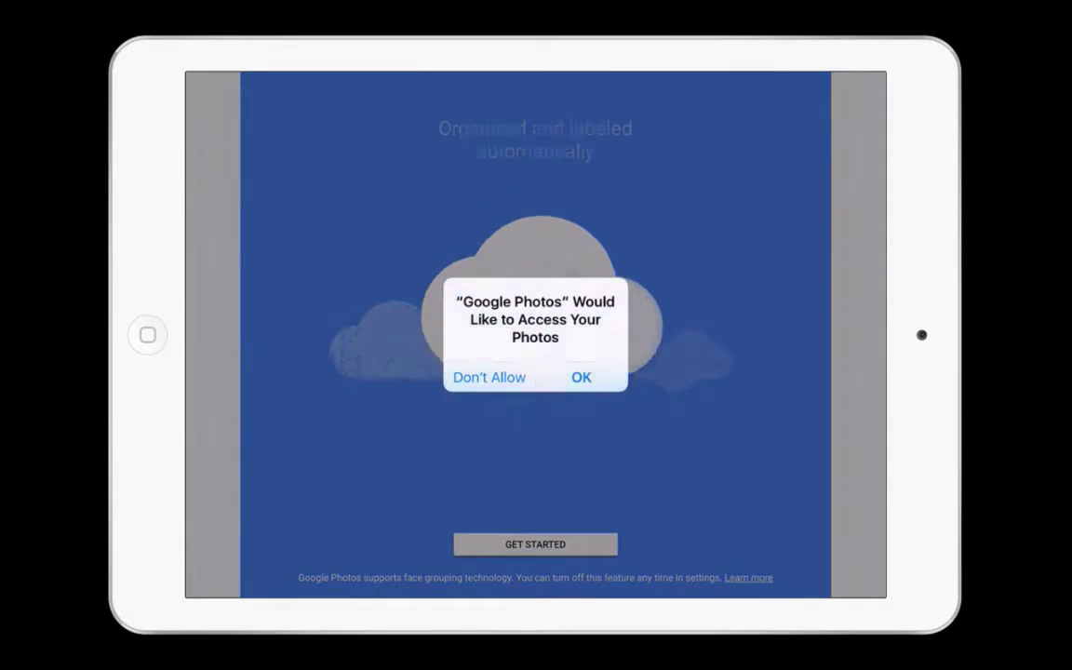
left_click(577, 377)
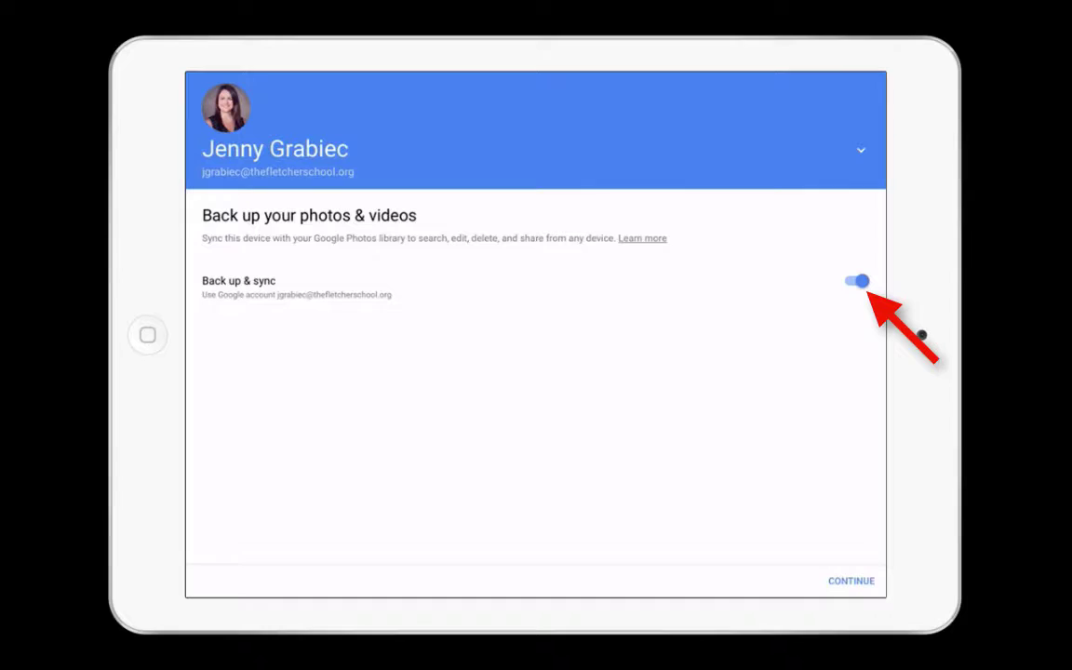
left_click(852, 581)
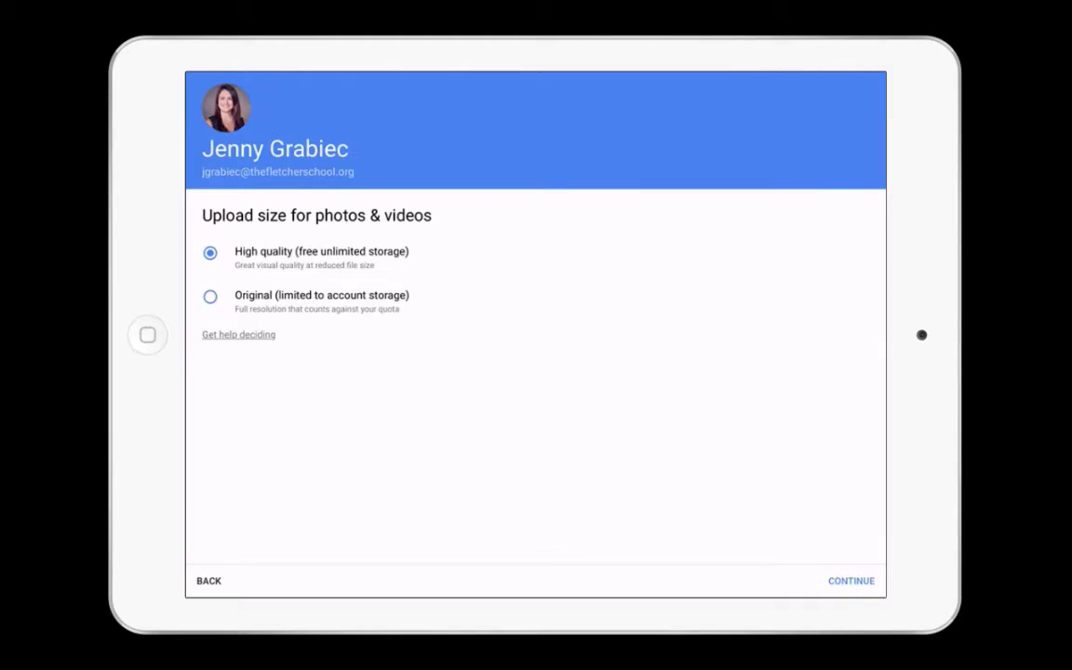
left_click(850, 579)
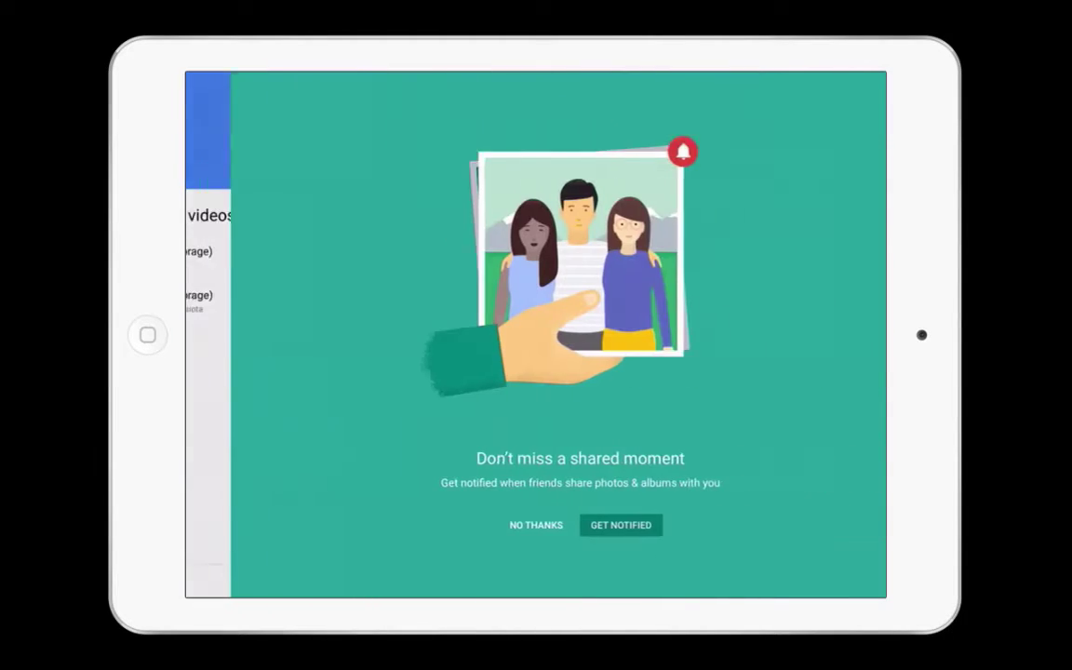
left_click(575, 527)
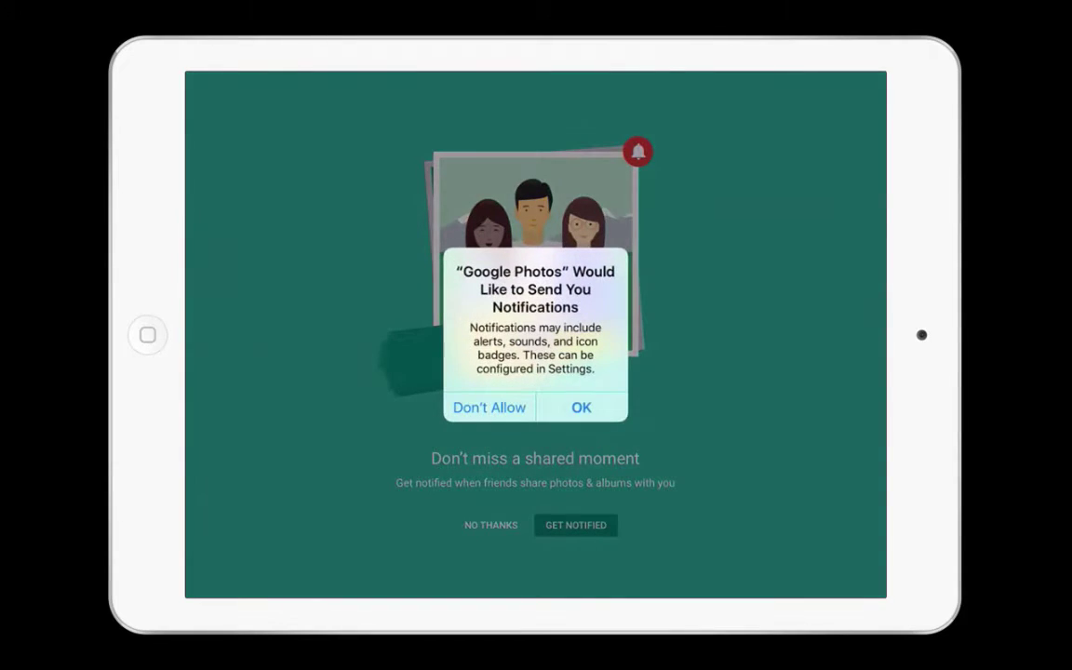
left_click(581, 407)
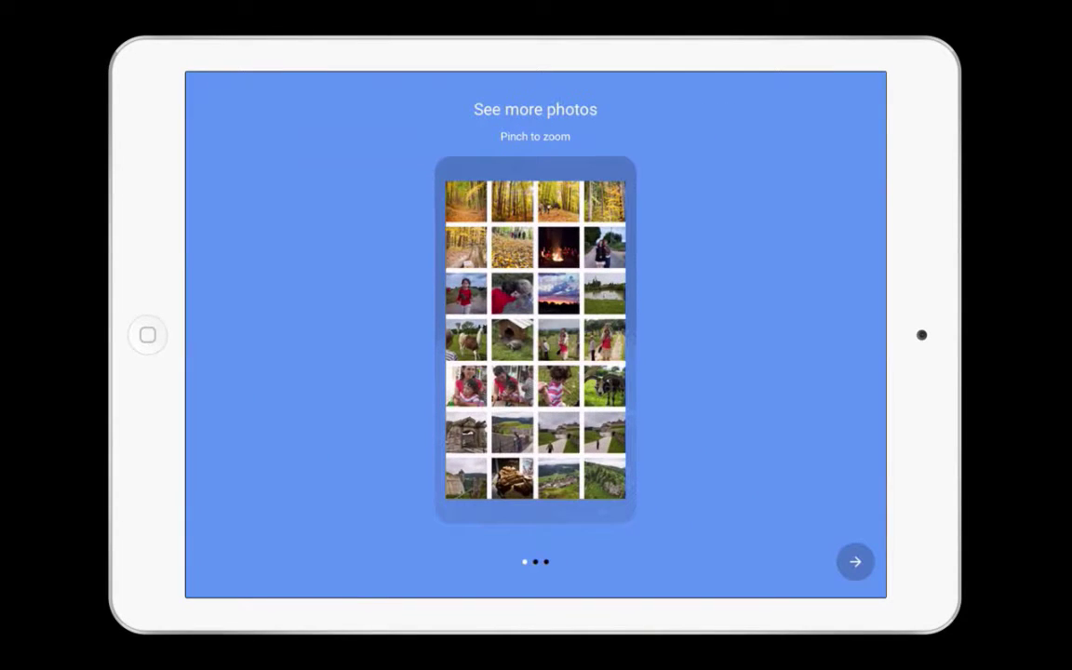
left_click(853, 562)
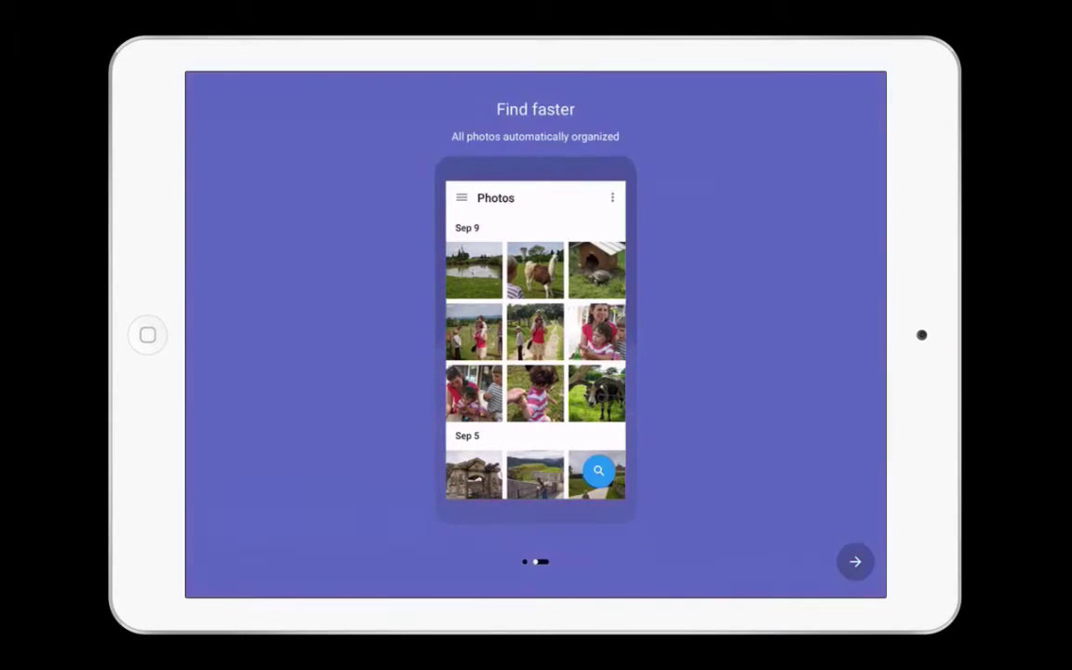
left_click(853, 562)
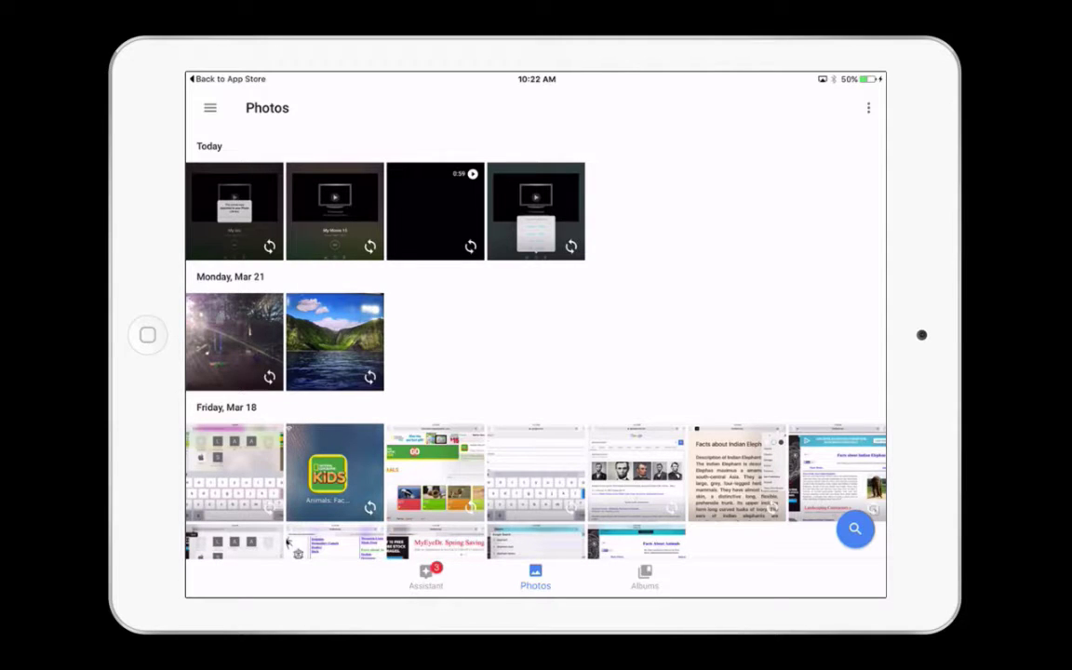
Show the Assistant page to see the Backup complete card
left_click(427, 574)
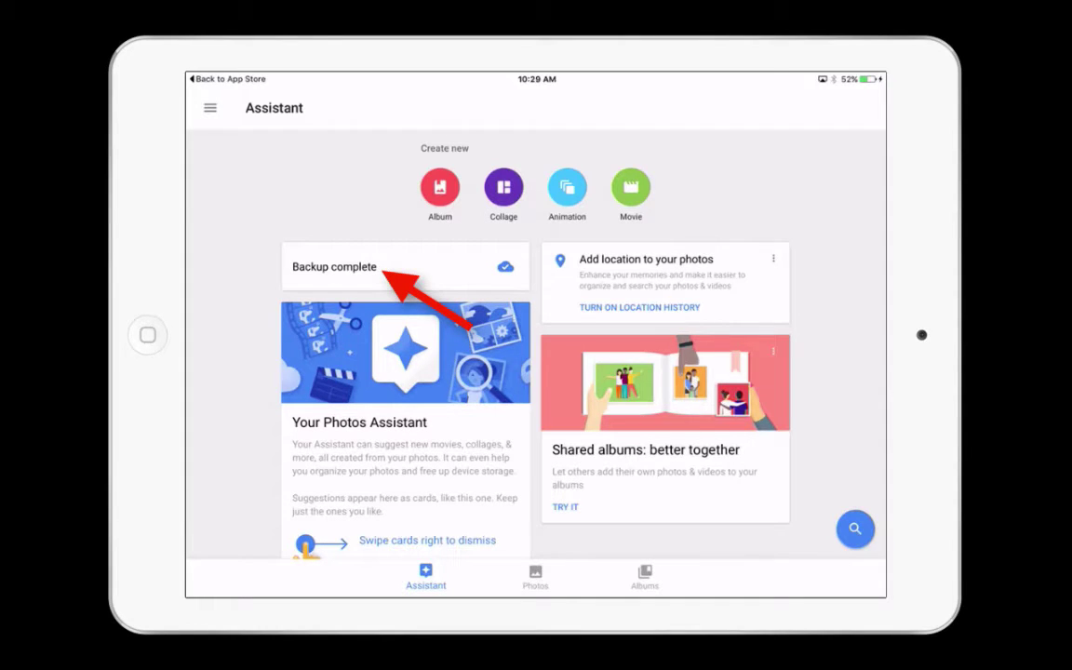
Use Settings > Manage device storage > Free up space to delete 19 backed-up items from the iPad
left_click(210, 108)
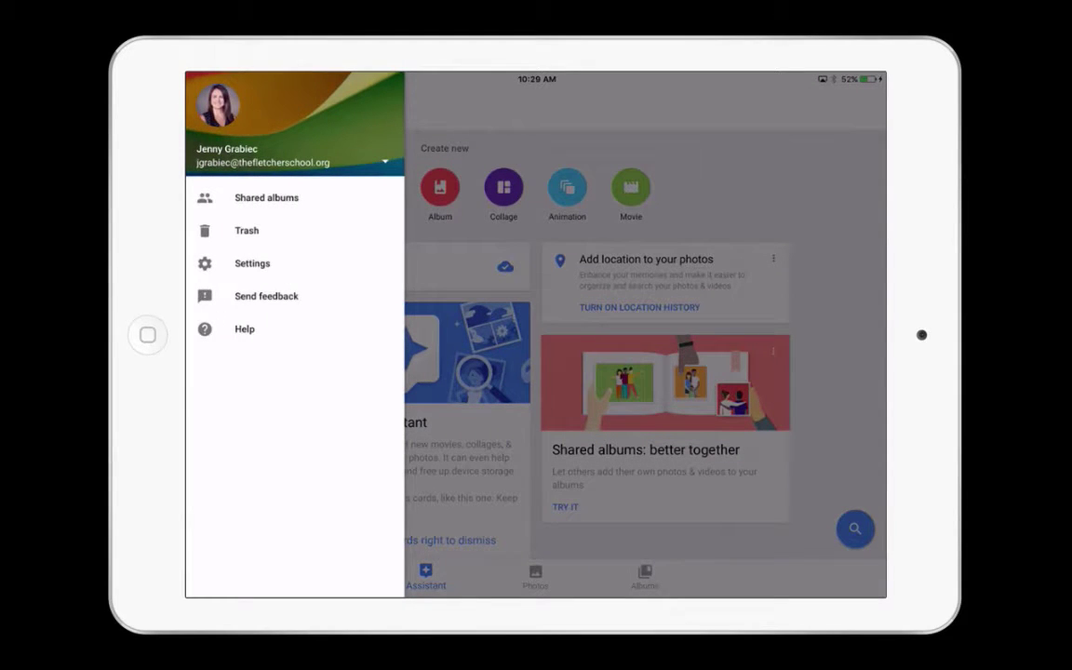
left_click(216, 261)
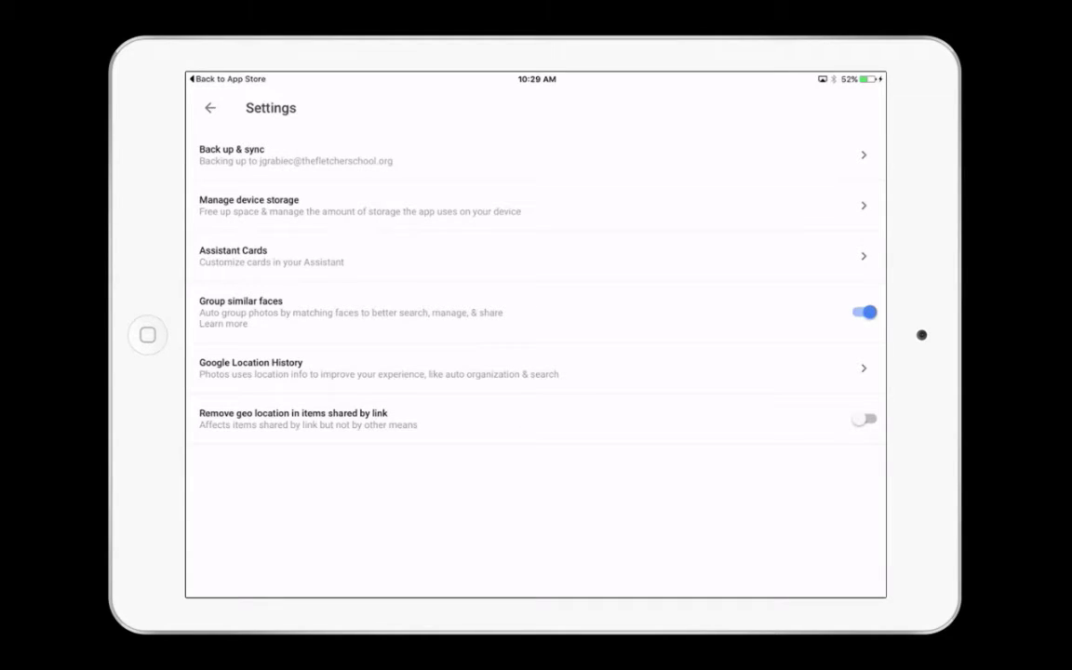
left_click(240, 207)
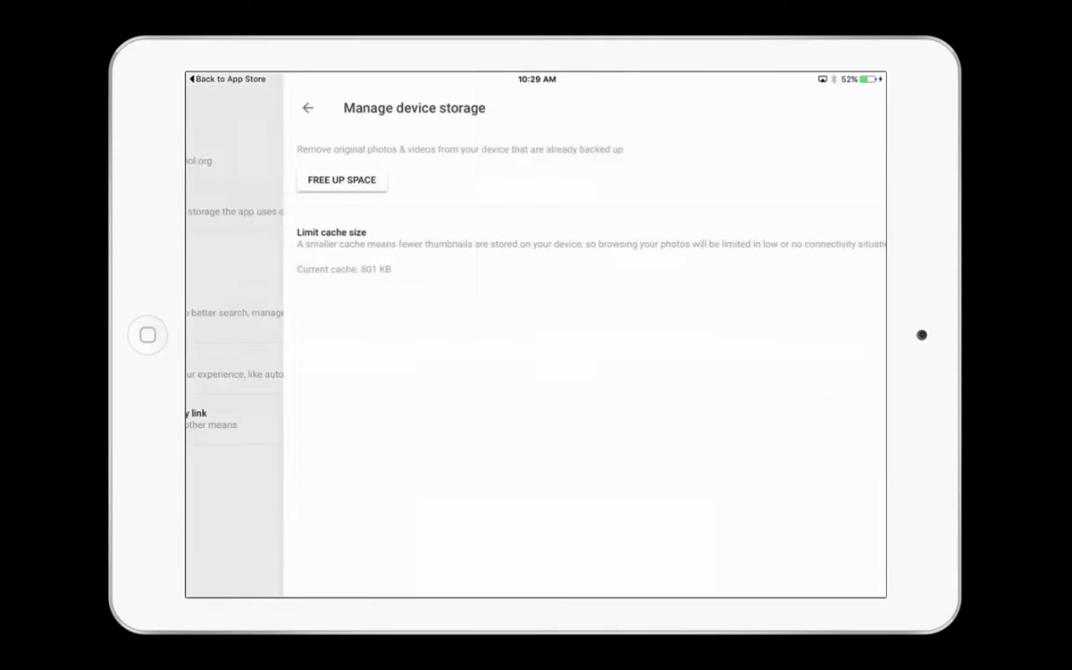
left_click(239, 180)
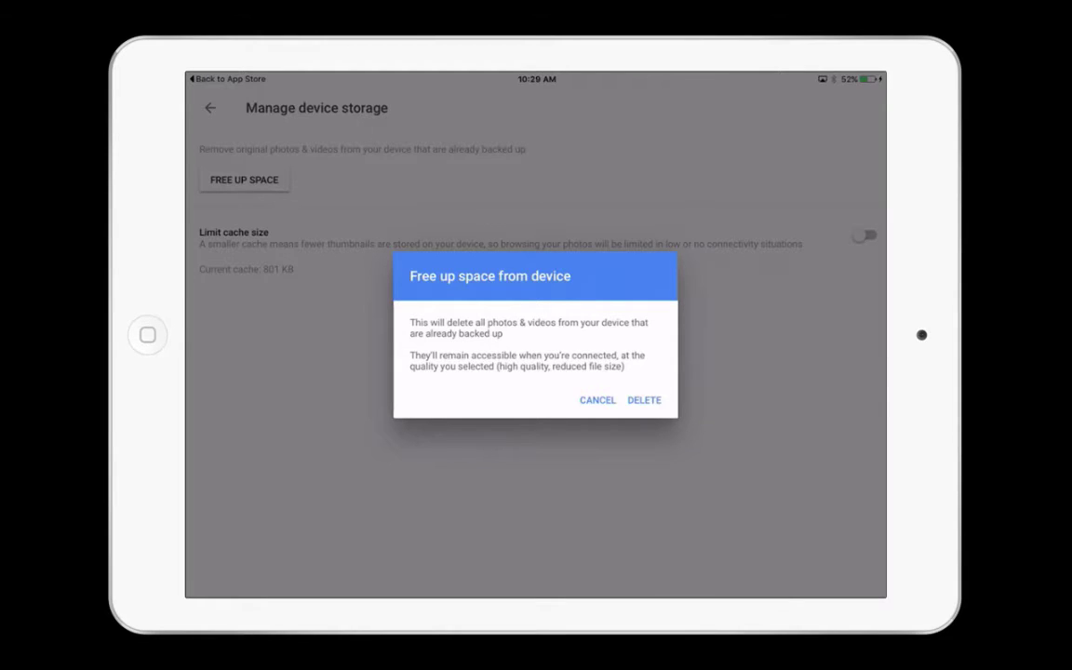
left_click(643, 400)
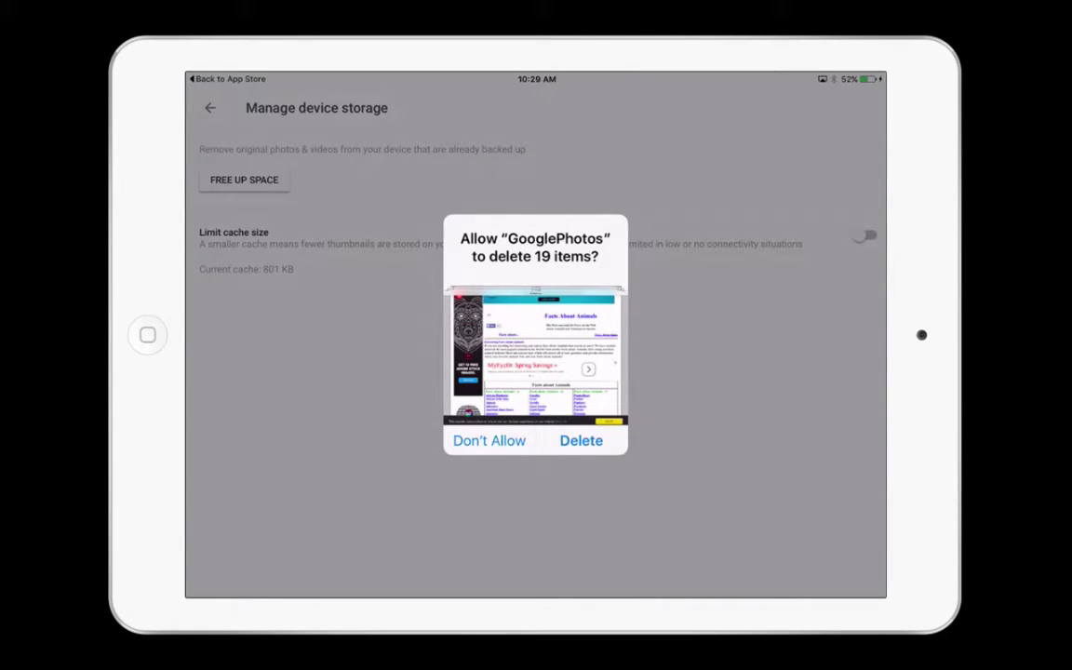
left_click(578, 445)
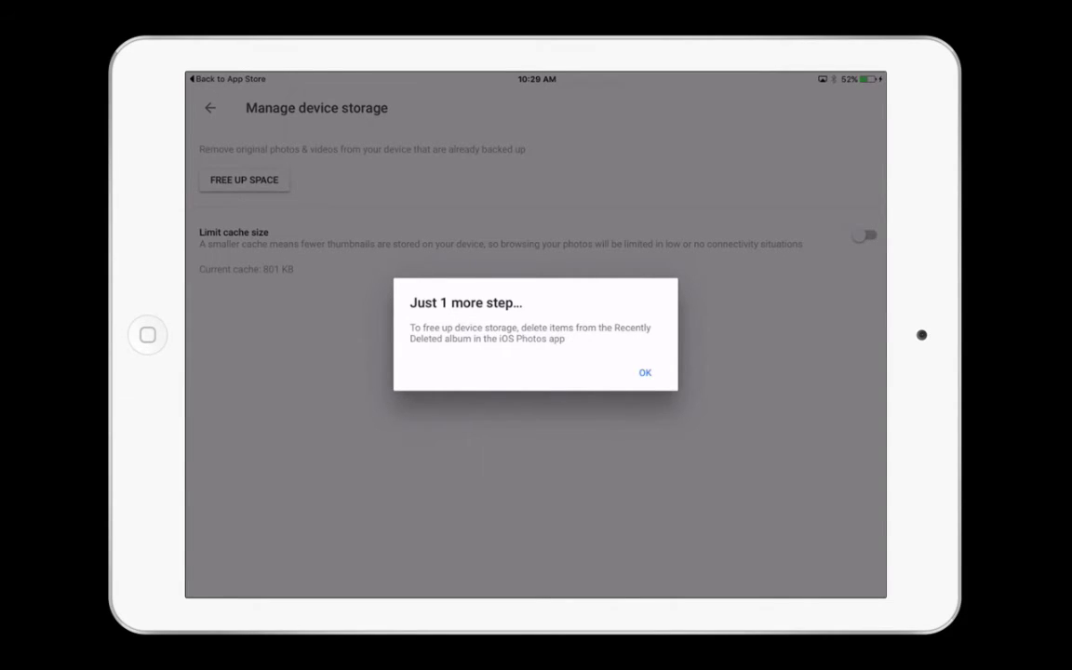
left_click(645, 373)
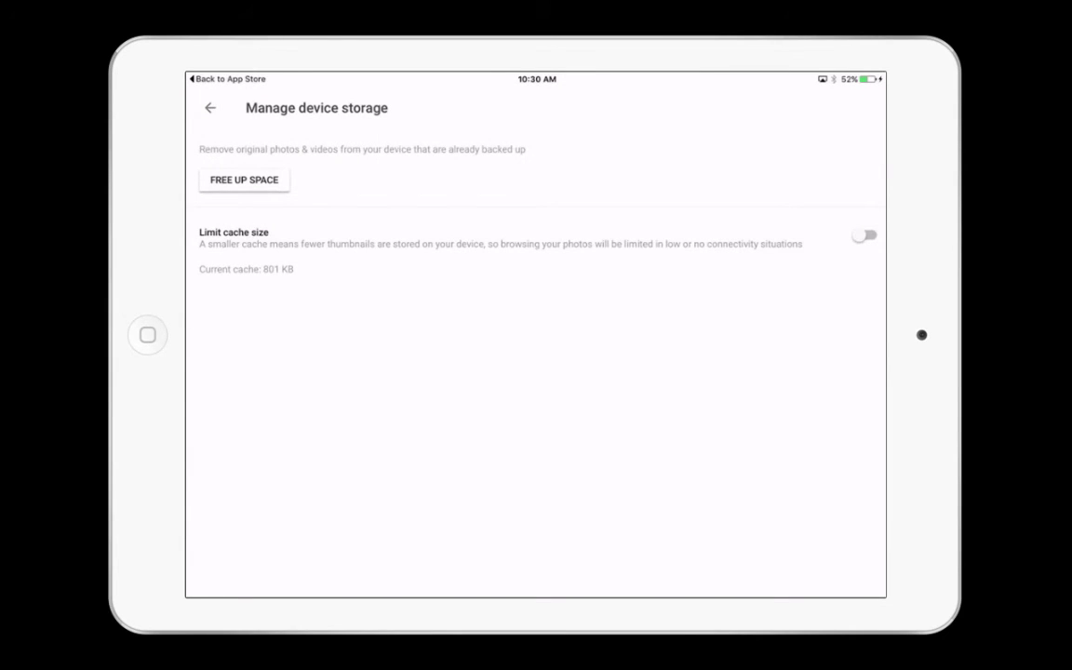
Return to Photos and permanently delete all 35 items in Recently Deleted
key("super+shift+h")
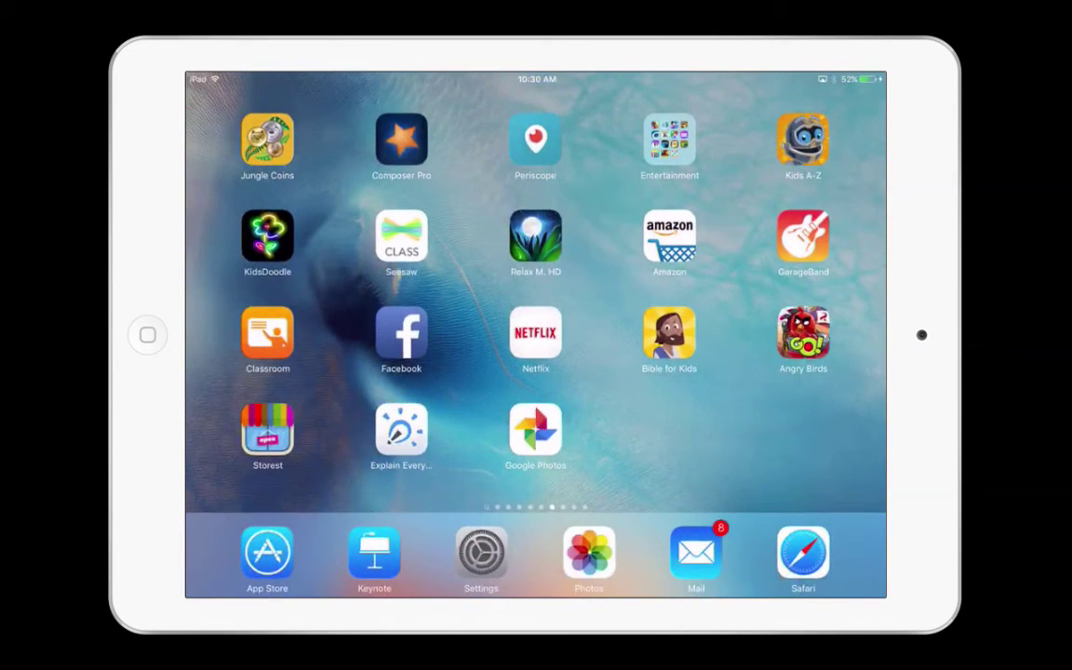
left_click(589, 552)
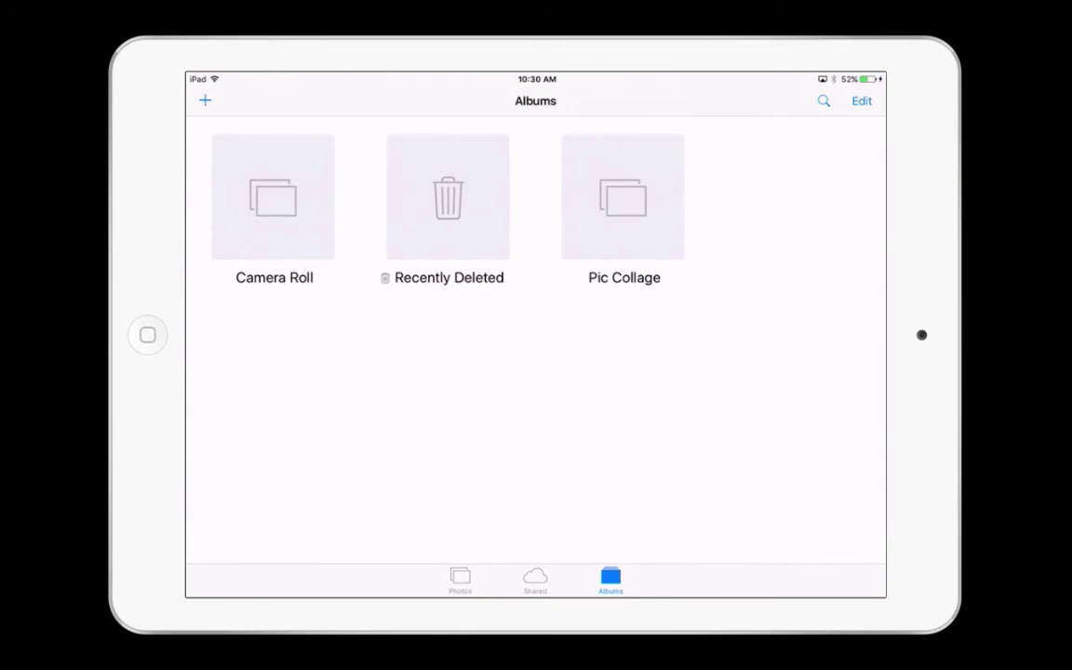
left_click(448, 202)
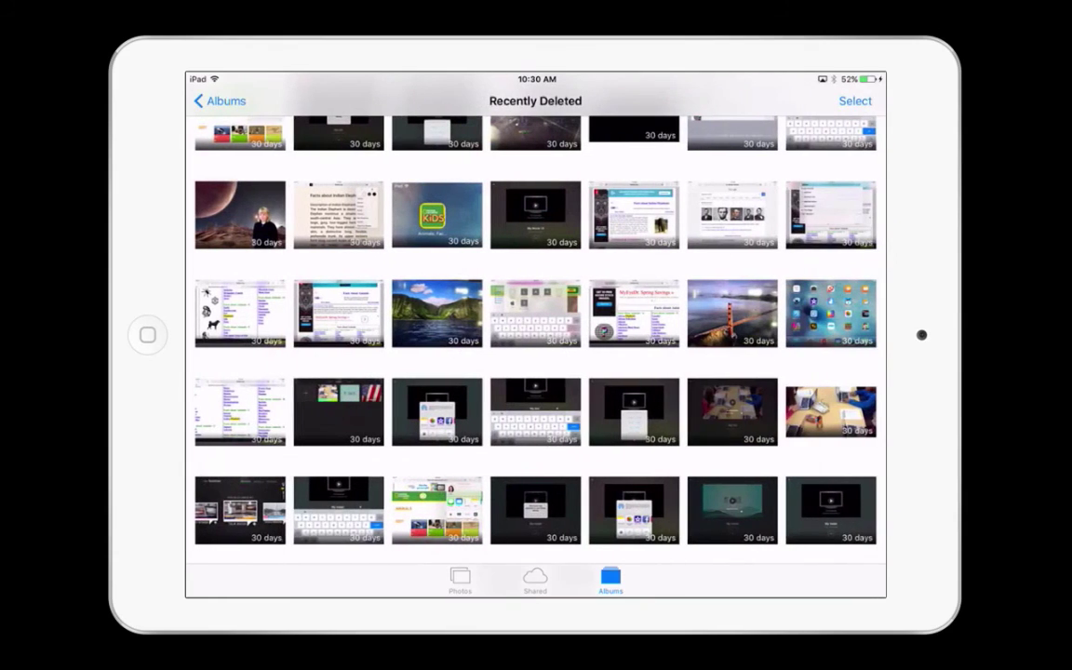
left_click(855, 101)
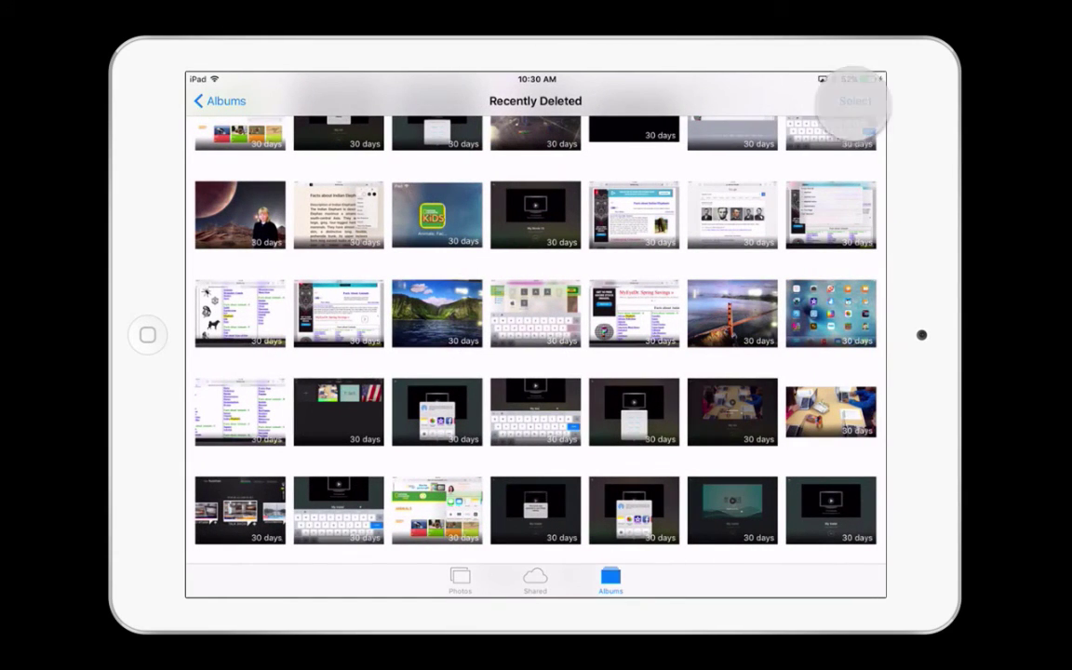
left_click(237, 100)
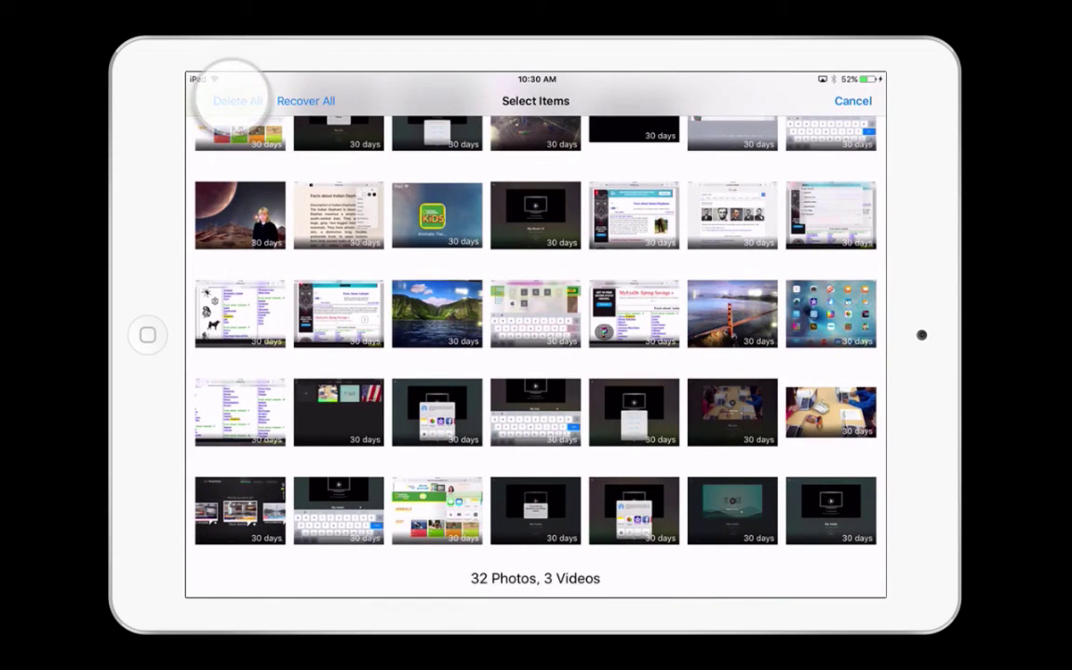
left_click(237, 101)
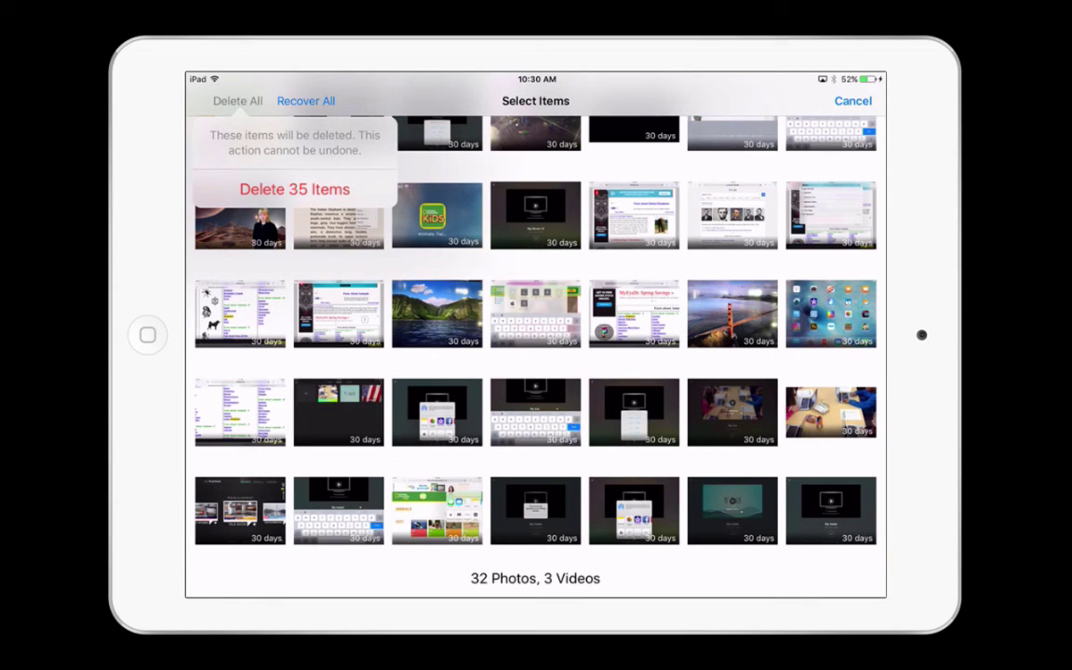
left_click(294, 191)
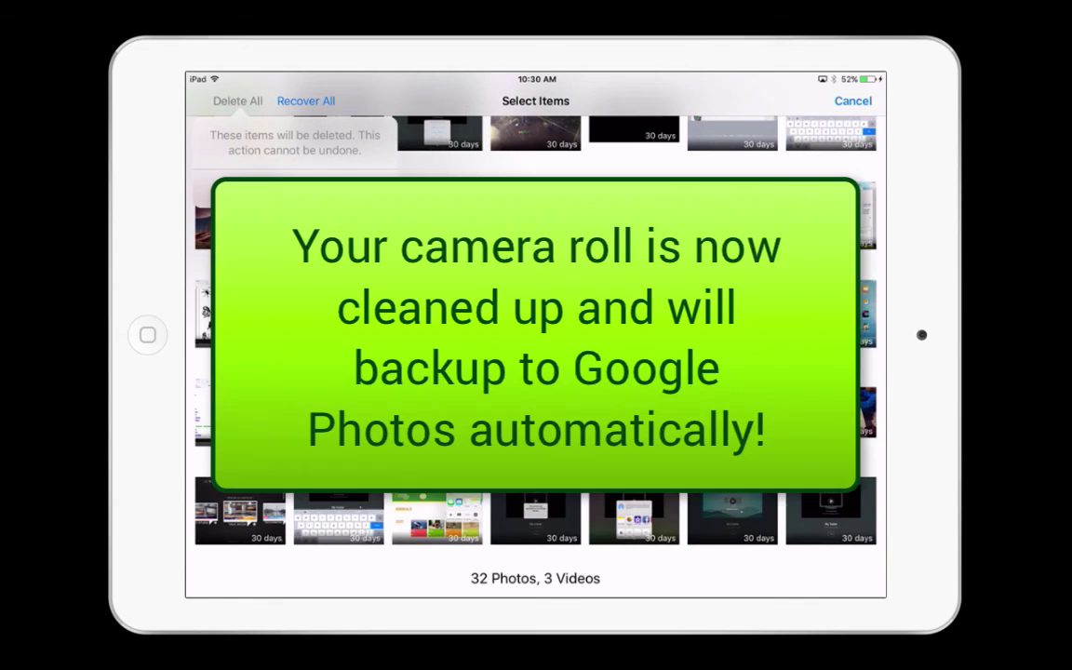